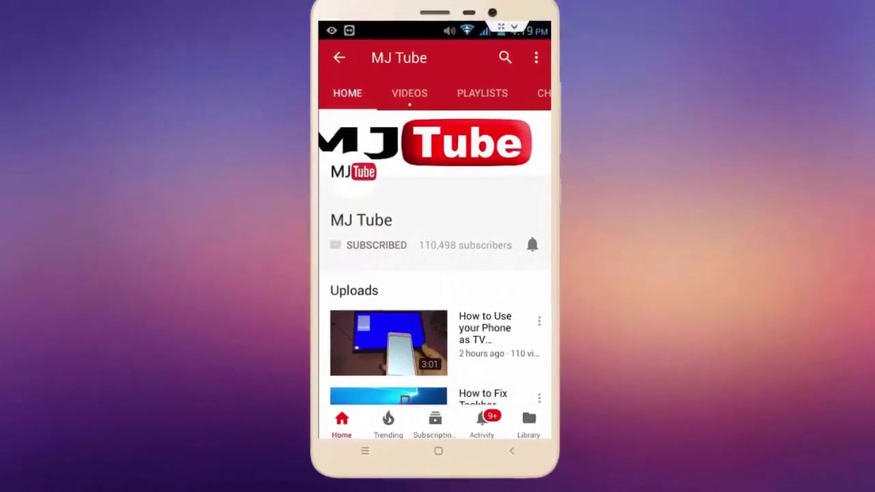
# Tap the bell beside SUBSCRIBED to get all MJ Tube notifications
pyautogui.click(532, 245)
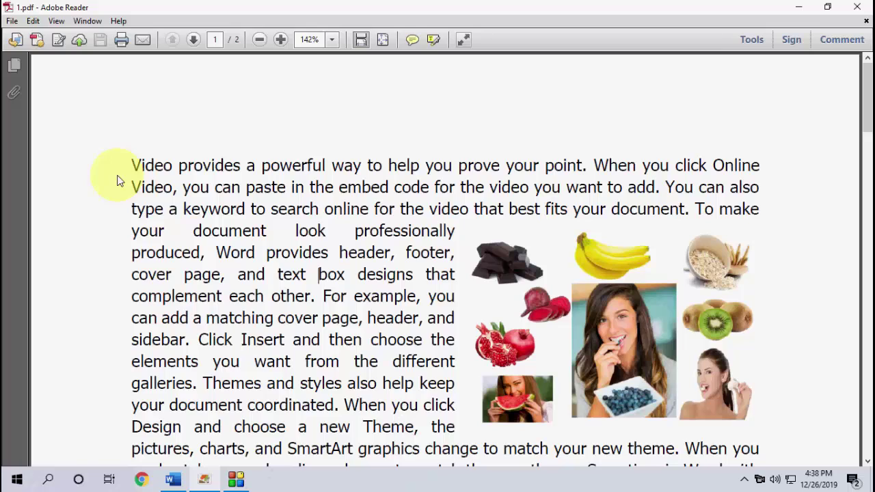
# Zoom the PDF to 100% and try cancelling 1.pdf in the Canon LBP2900(2) queue
pyautogui.hotkey('ctrl', '-')
pyautogui.hotkey('ctrl', '-')
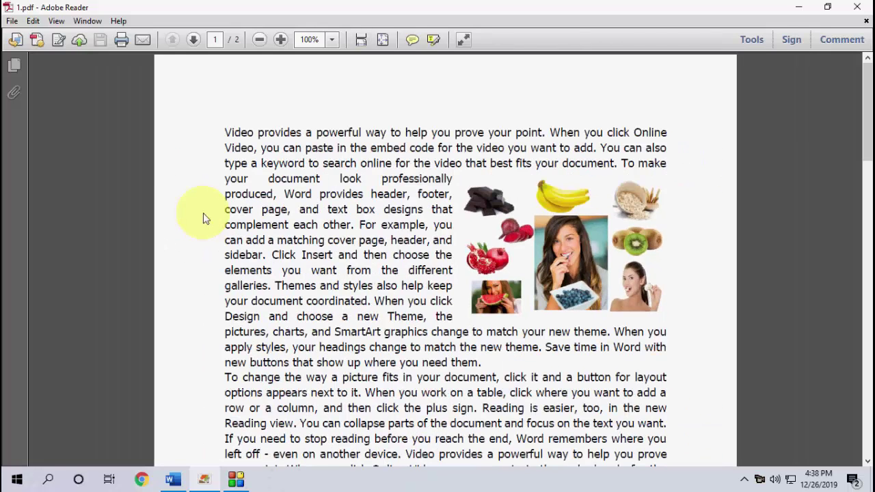
pyautogui.click(743, 482)
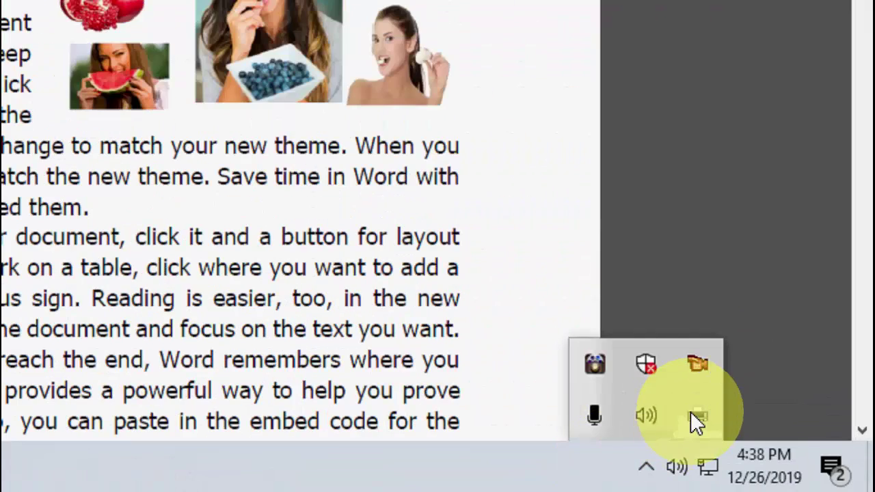
pyautogui.doubleClick(697, 417)
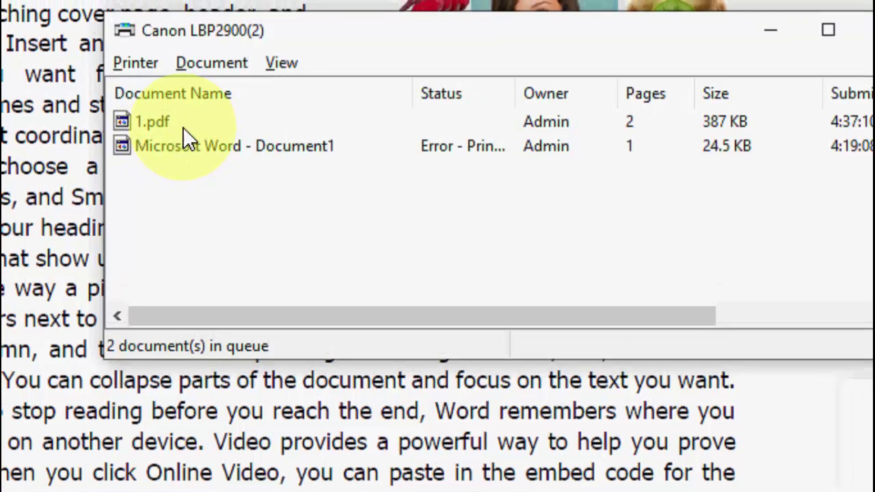
pyautogui.click(164, 128)
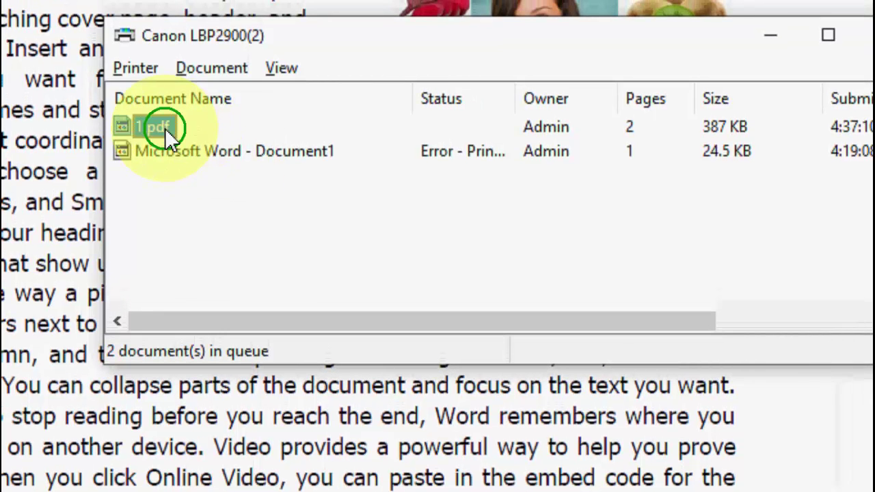
pyautogui.rightClick(165, 128)
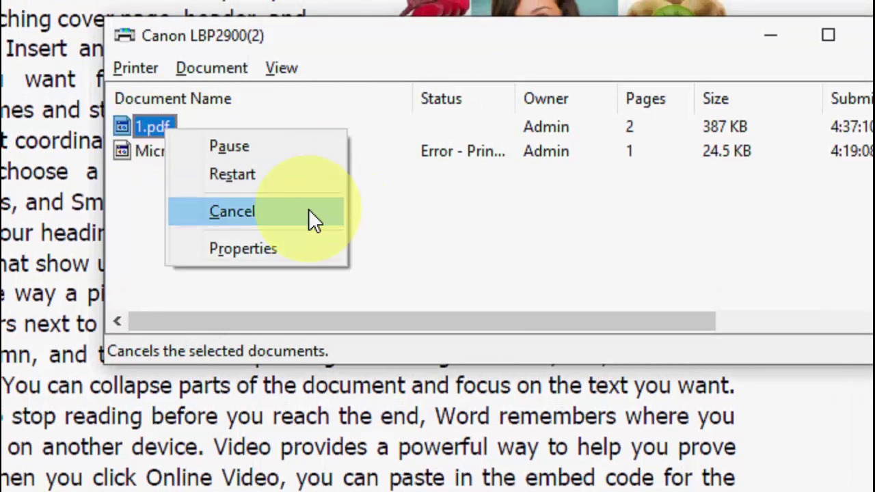
pyautogui.click(338, 212)
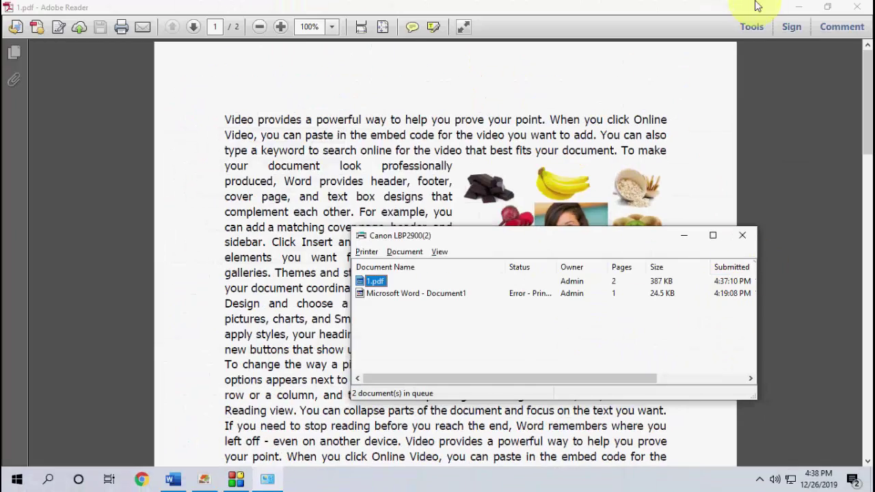
# Open the Canon LBP2900(2) queue from Control Panel's Devices and Printers
pyautogui.click(743, 234)
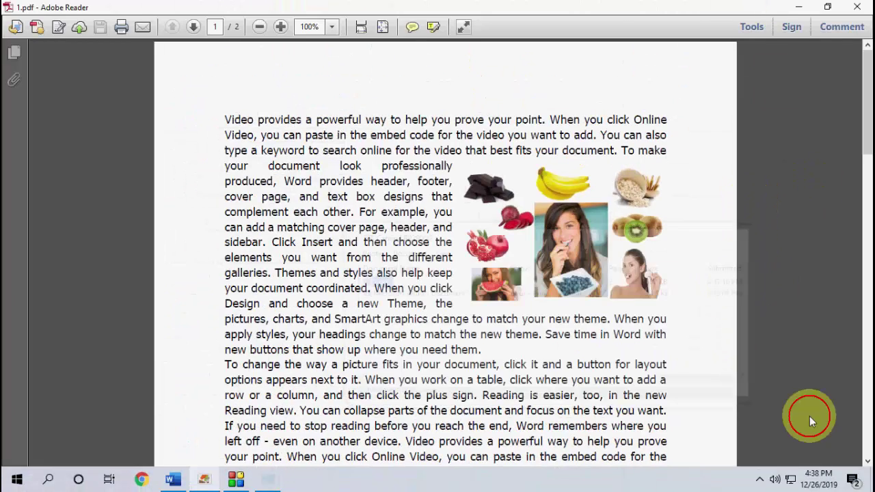
pyautogui.click(799, 7)
pyautogui.doubleClick(33, 346)
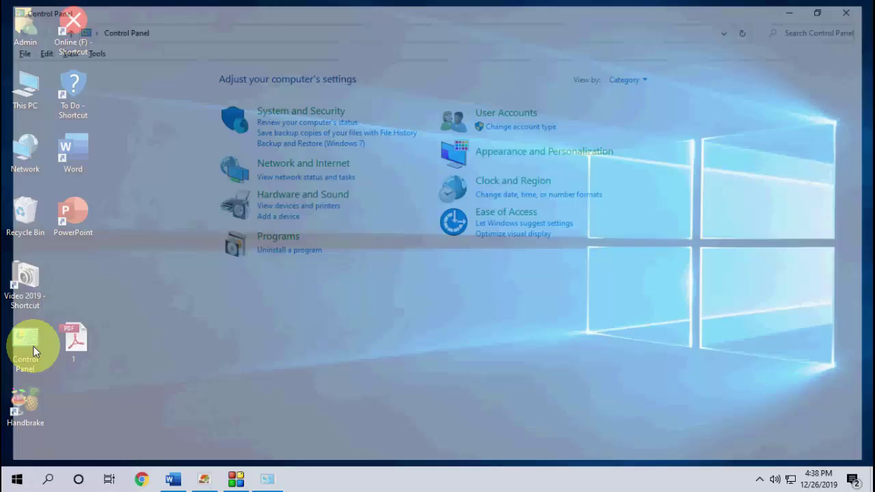
pyautogui.click(286, 195)
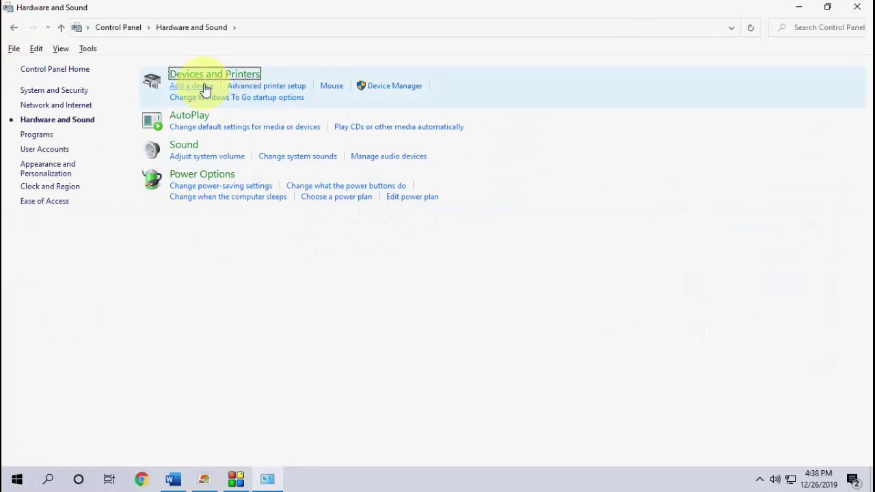
pyautogui.click(199, 75)
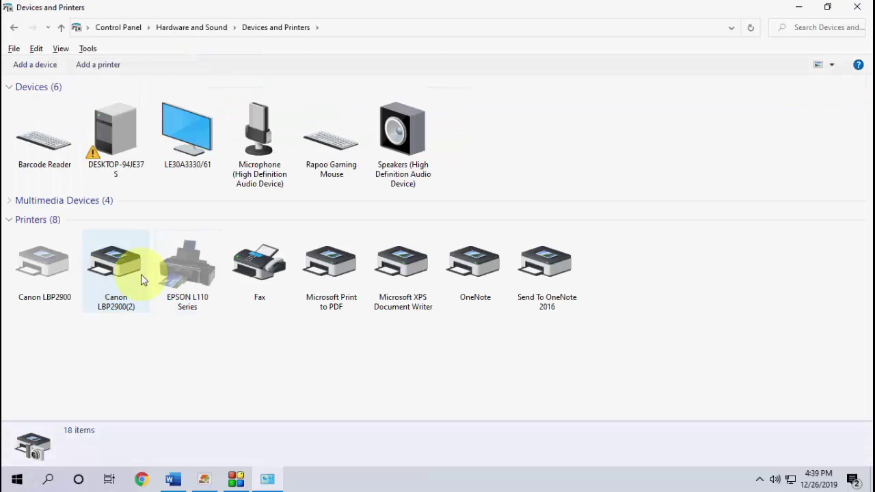
pyautogui.doubleClick(131, 276)
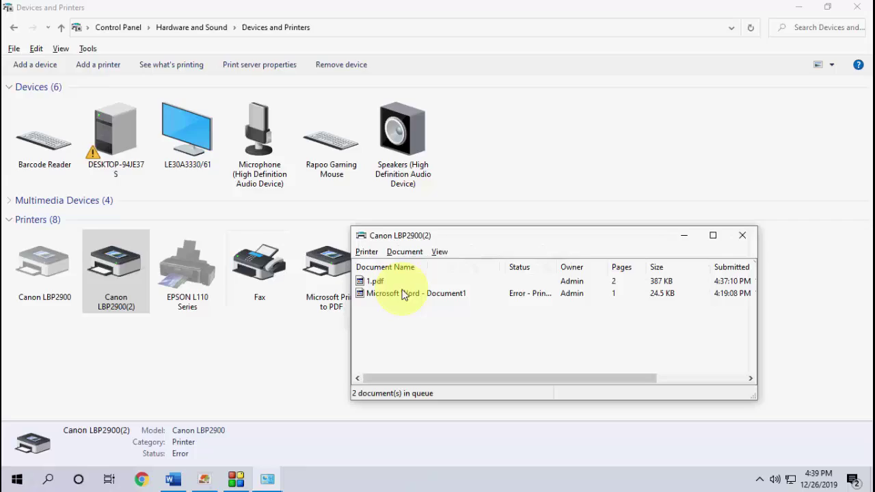
# Cancel the 1.pdf and Word print jobs, then close the emptied queue
pyautogui.rightClick(385, 282)
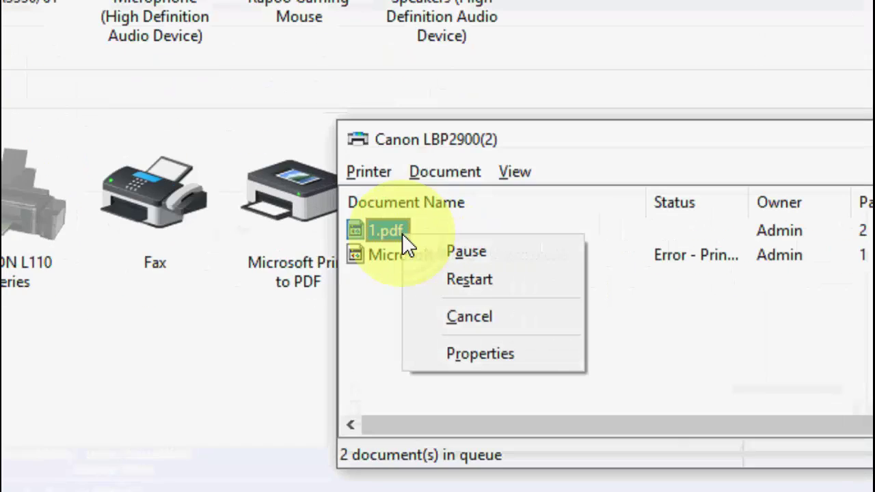
pyautogui.click(544, 318)
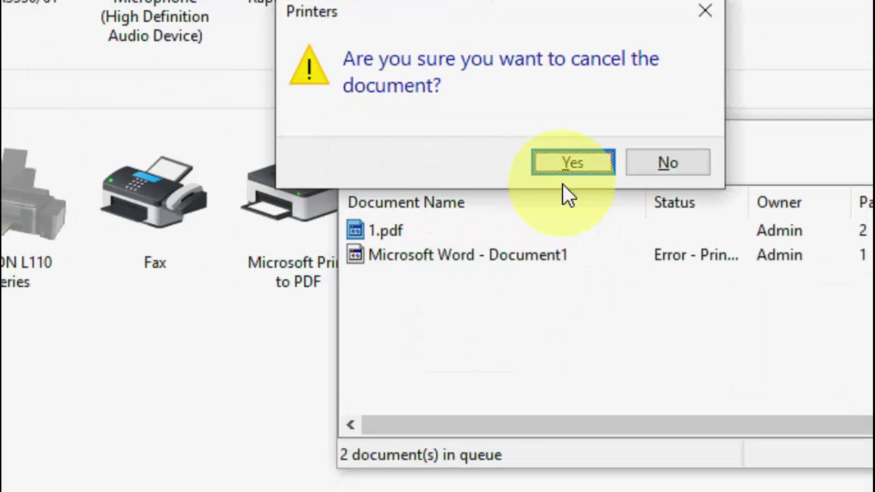
pyautogui.click(561, 165)
pyautogui.rightClick(464, 225)
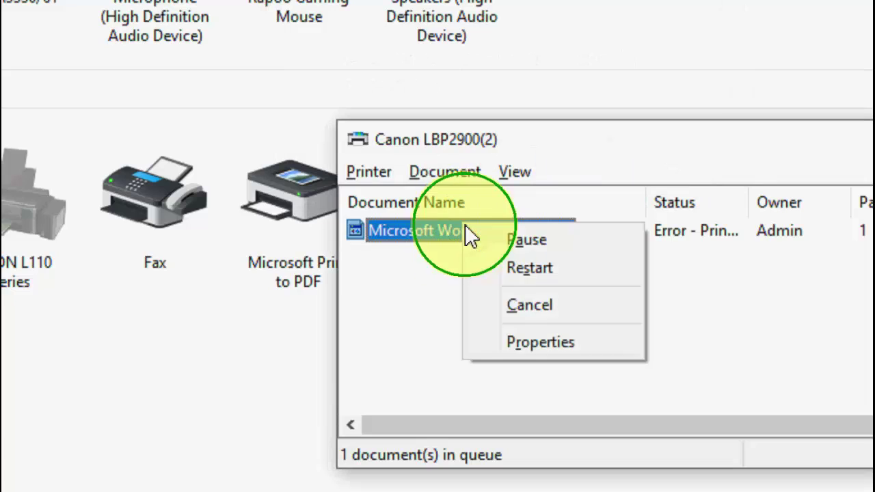
pyautogui.click(536, 301)
pyautogui.click(550, 167)
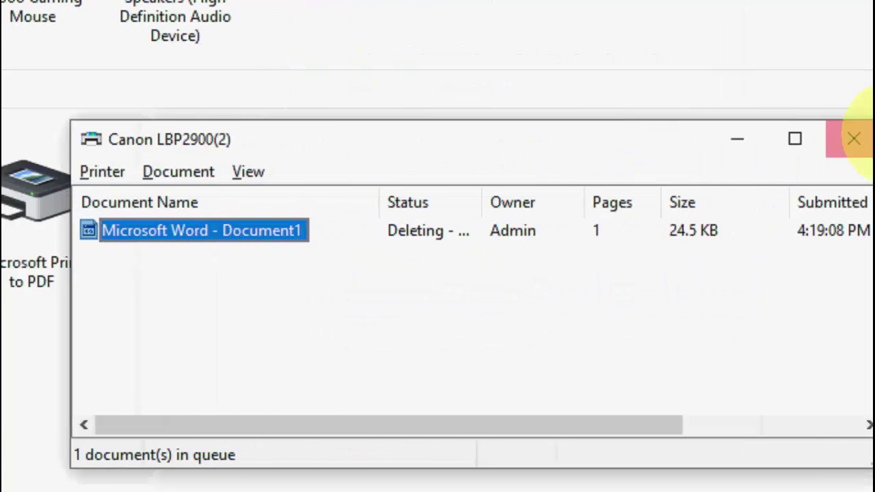
pyautogui.click(783, 147)
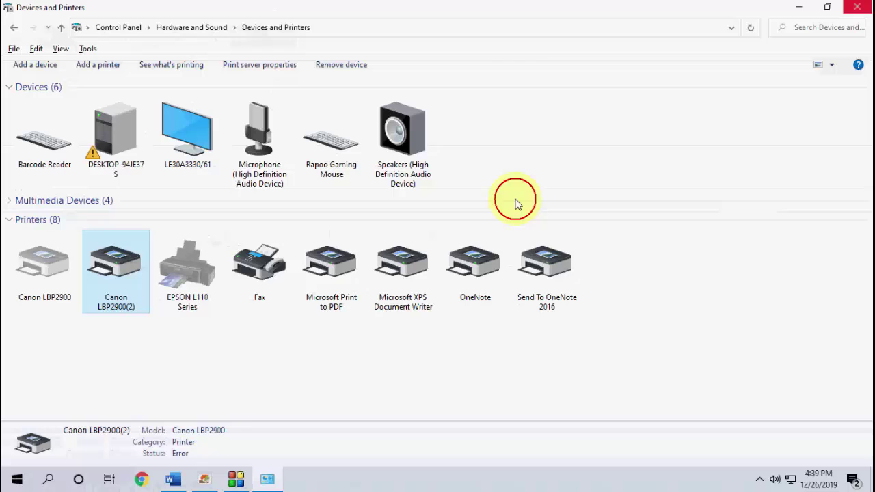
# Launch Services from Start and jump to Print Spooler by typing 'pr'
pyautogui.click(203, 481)
pyautogui.click(361, 232)
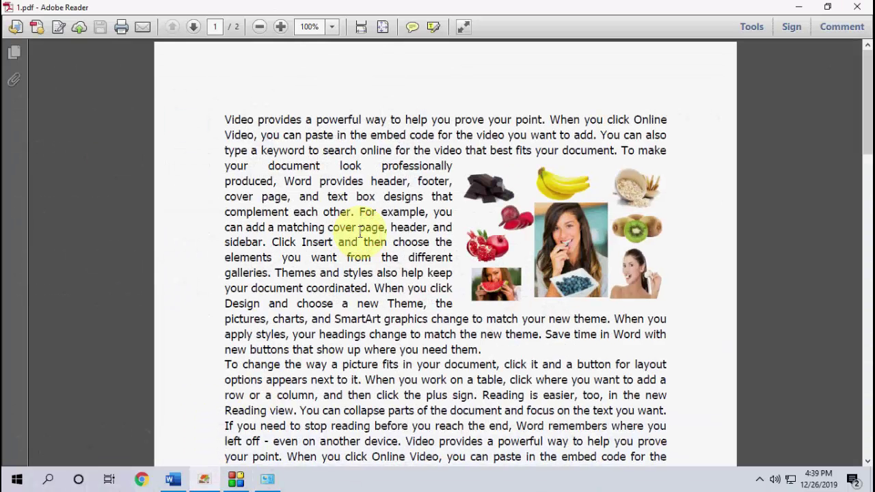
pyautogui.press('super')
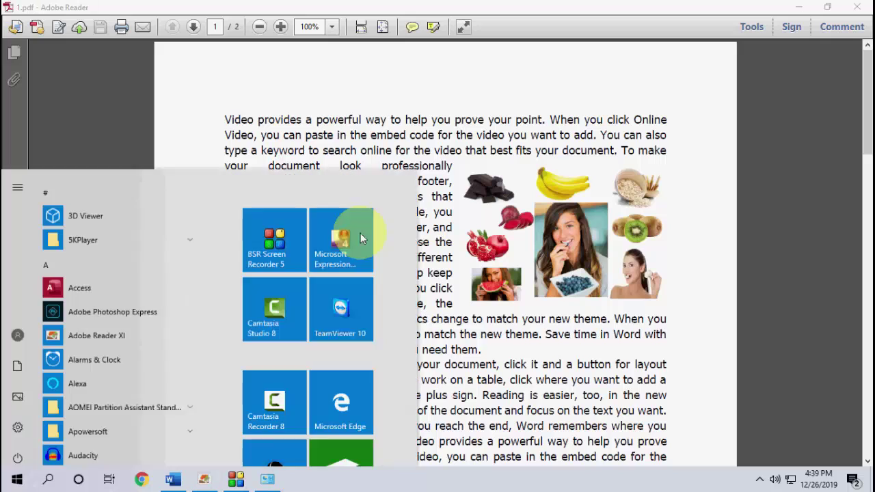
pyautogui.write('servic')
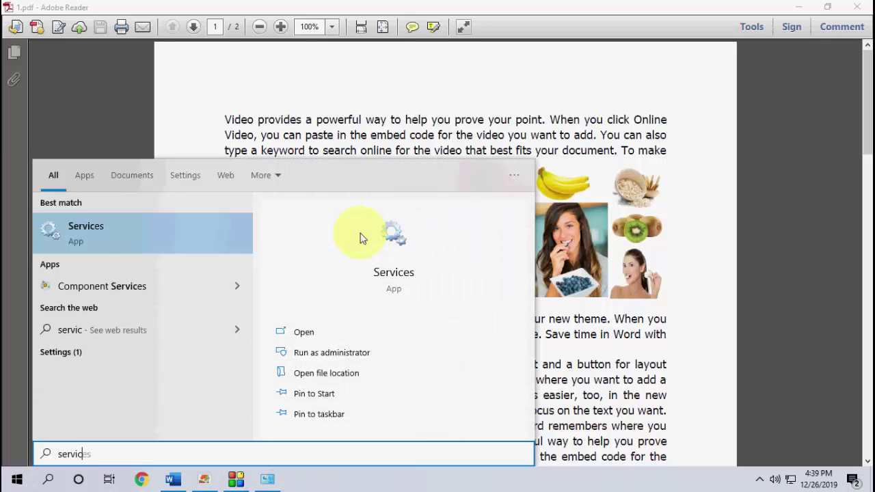
pyautogui.write('es')
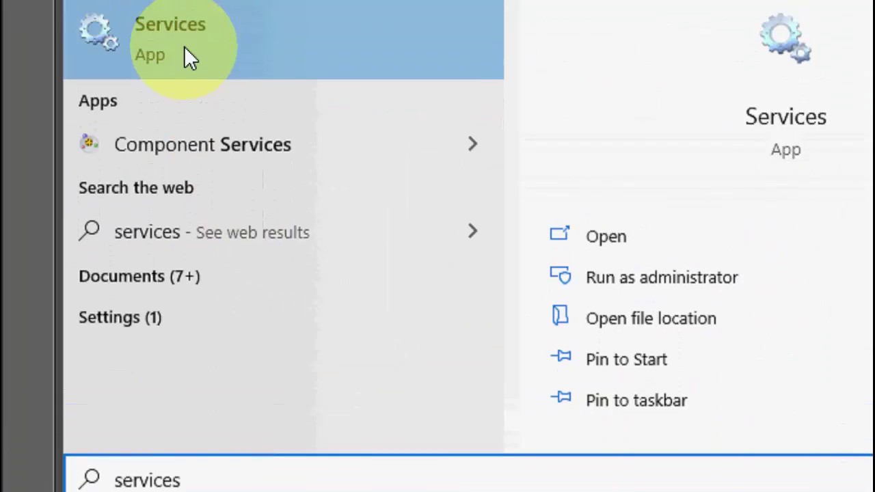
pyautogui.click(185, 49)
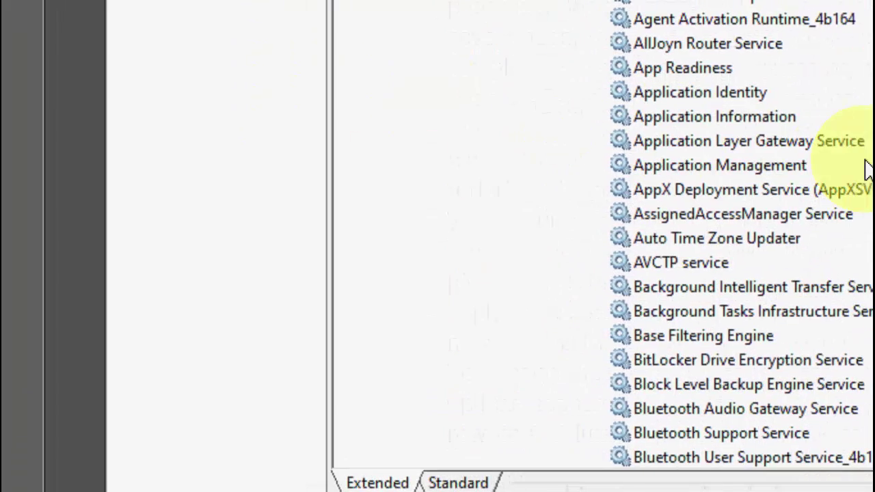
pyautogui.click(725, 171)
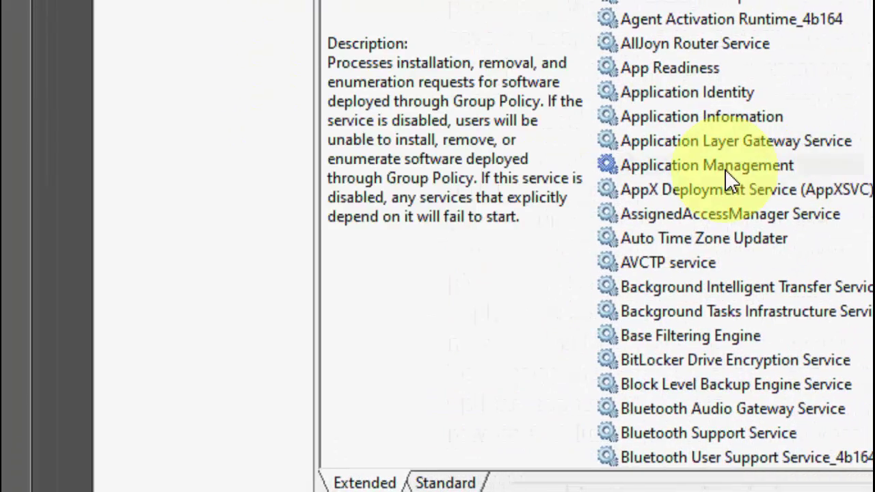
pyautogui.write('pr')
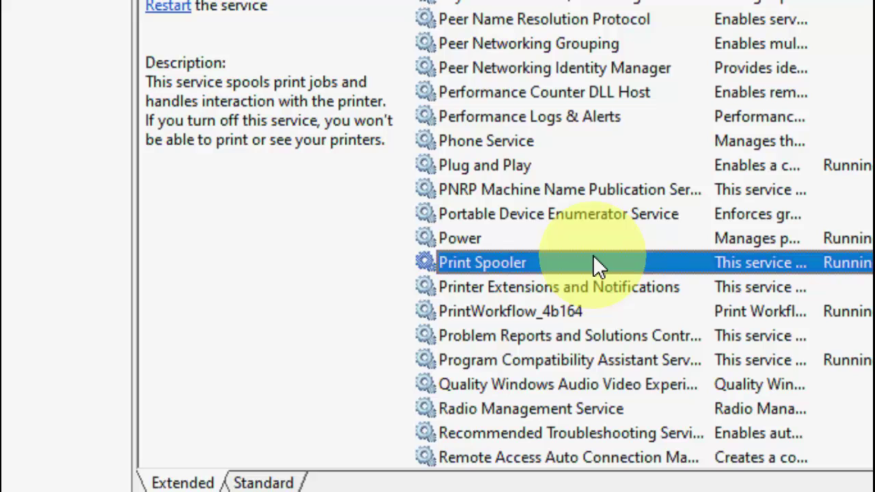
# Stop and restart Print Spooler with Automatic startup, apply with OK, and close Services
pyautogui.doubleClick(511, 279)
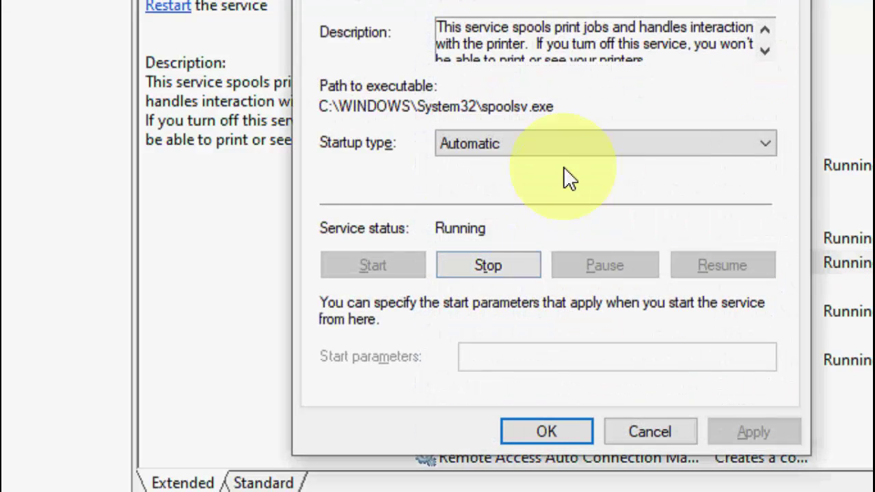
pyautogui.click(534, 152)
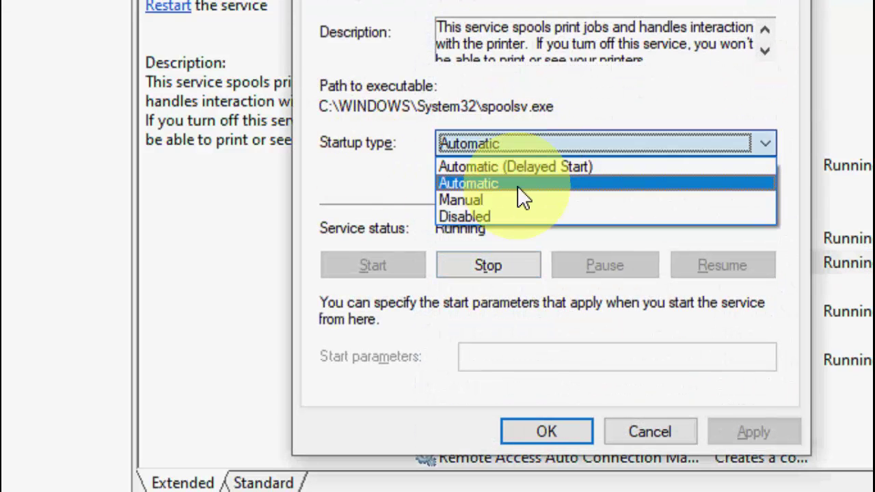
pyautogui.click(518, 184)
pyautogui.click(504, 267)
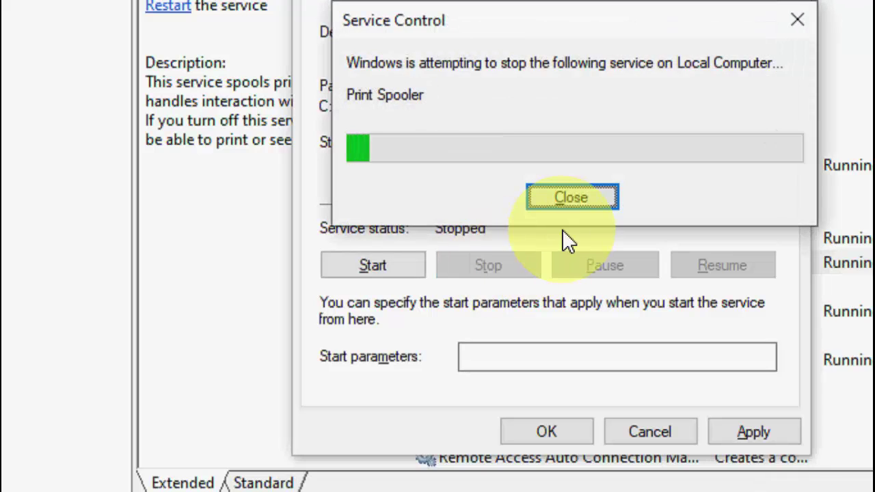
pyautogui.click(364, 266)
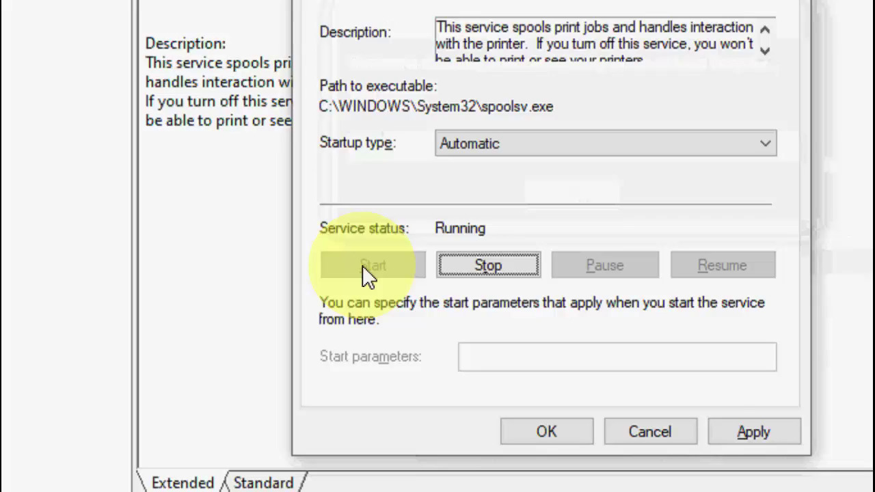
pyautogui.click(749, 430)
pyautogui.click(570, 404)
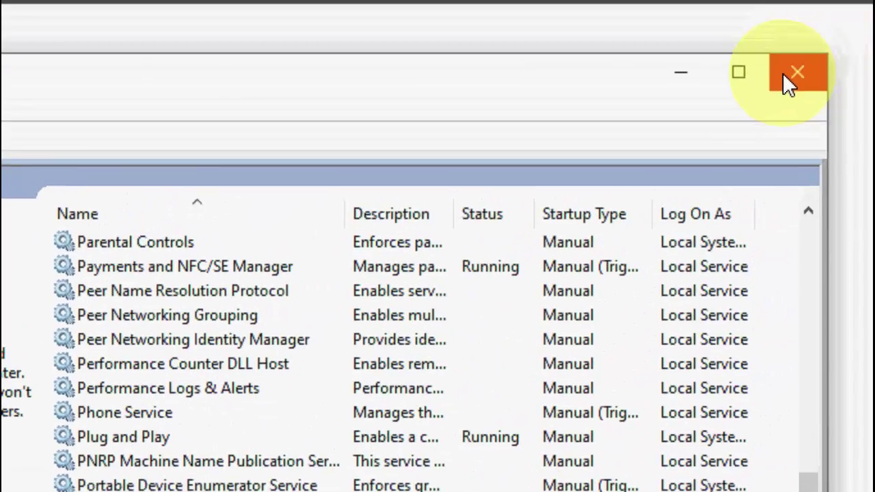
pyautogui.click(776, 106)
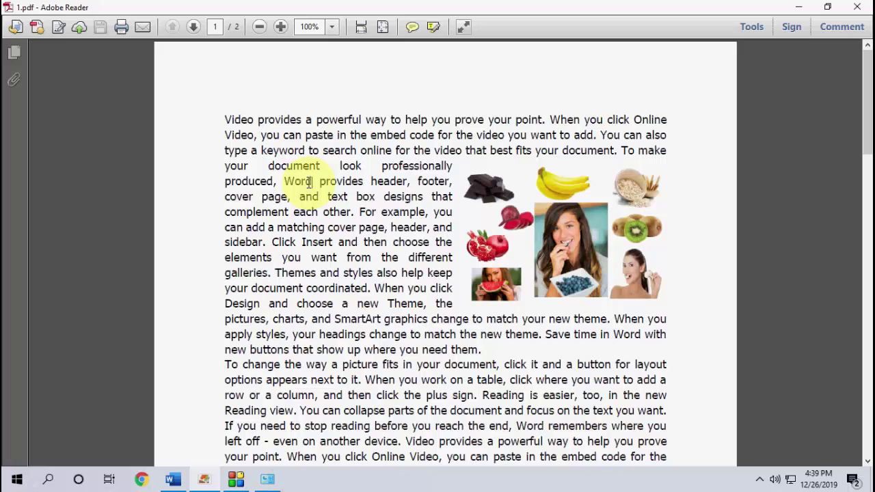
# Enable Print As Image in Advanced settings for Canon LBP2900(2), then cancel printing
pyautogui.hotkey('ctrl', 'p')
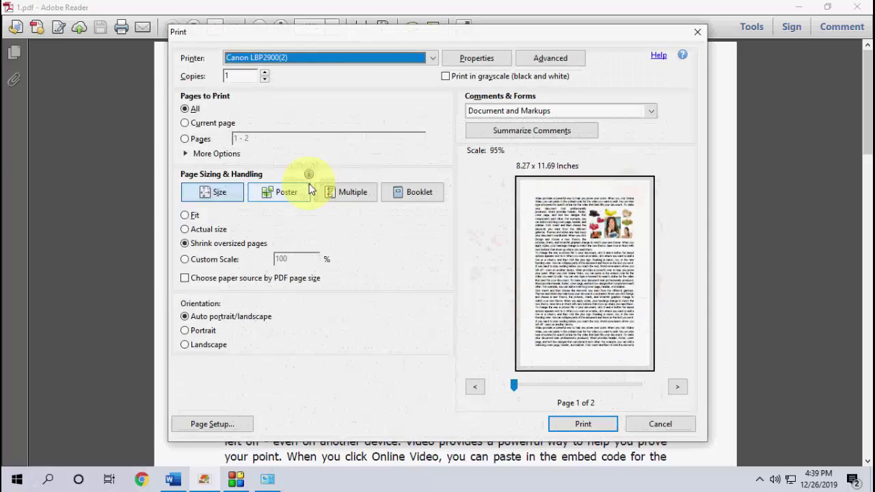
pyautogui.click(287, 60)
pyautogui.click(287, 83)
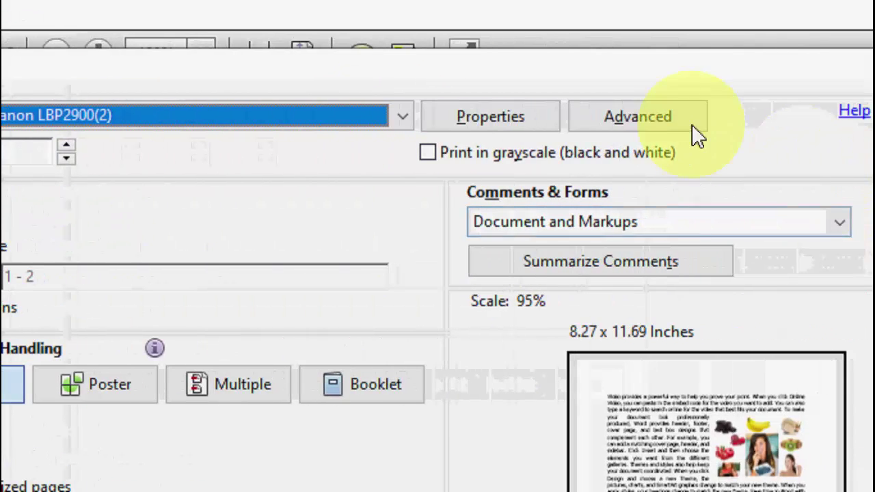
pyautogui.click(655, 115)
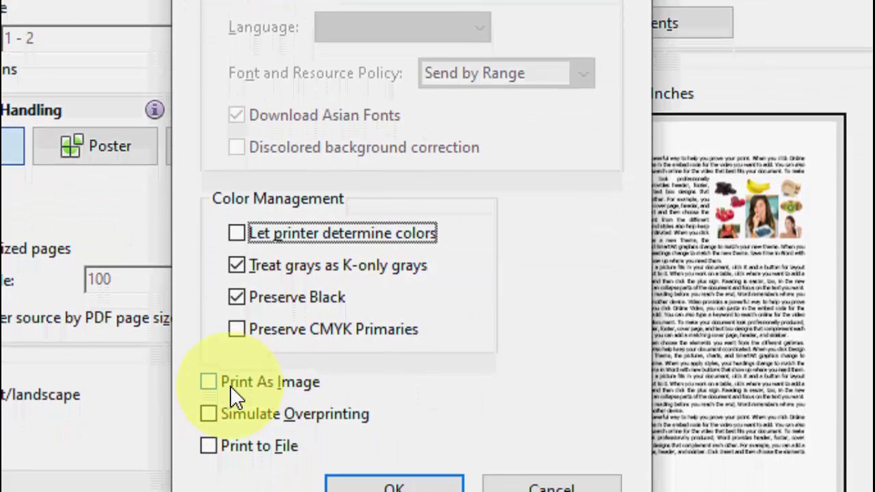
pyautogui.click(231, 375)
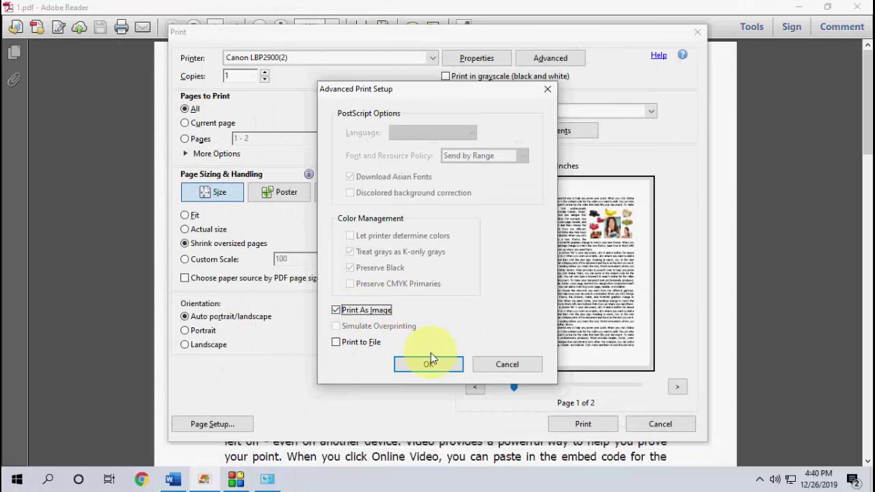
pyautogui.click(431, 357)
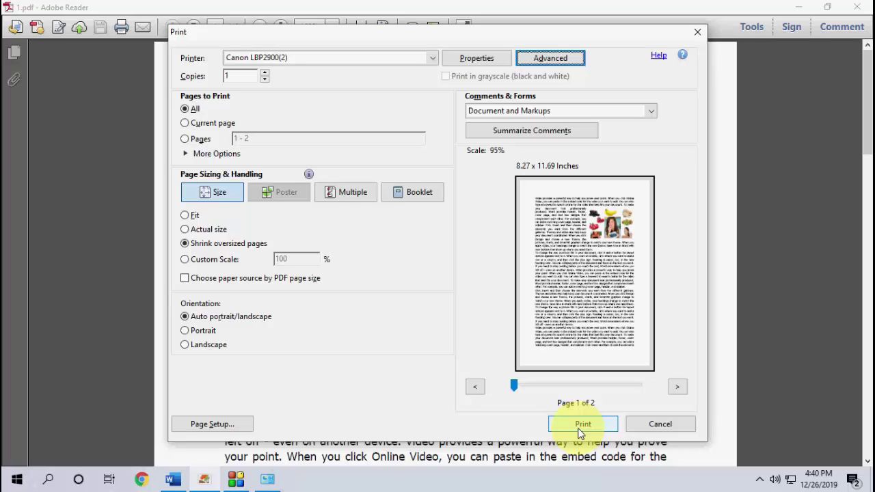
pyautogui.click(641, 430)
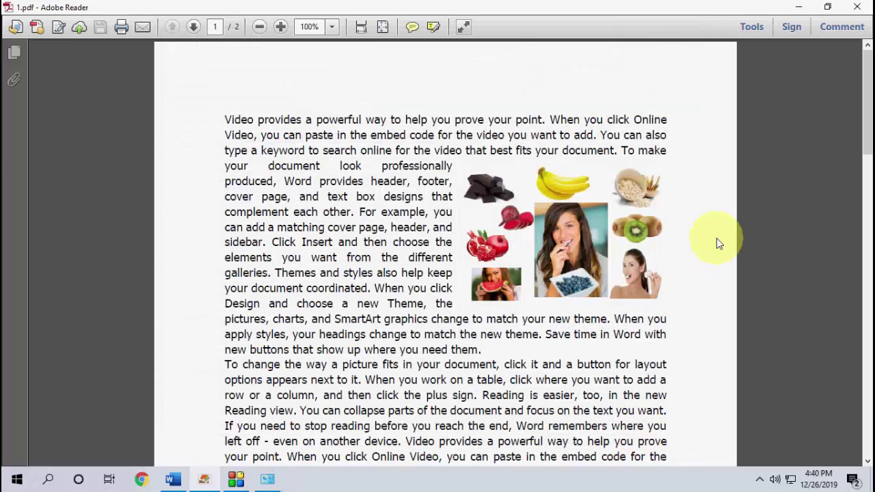
# Open Device Manager through This PC's Computer Management and expand Print queues
pyautogui.click(800, 9)
pyautogui.click(799, 9)
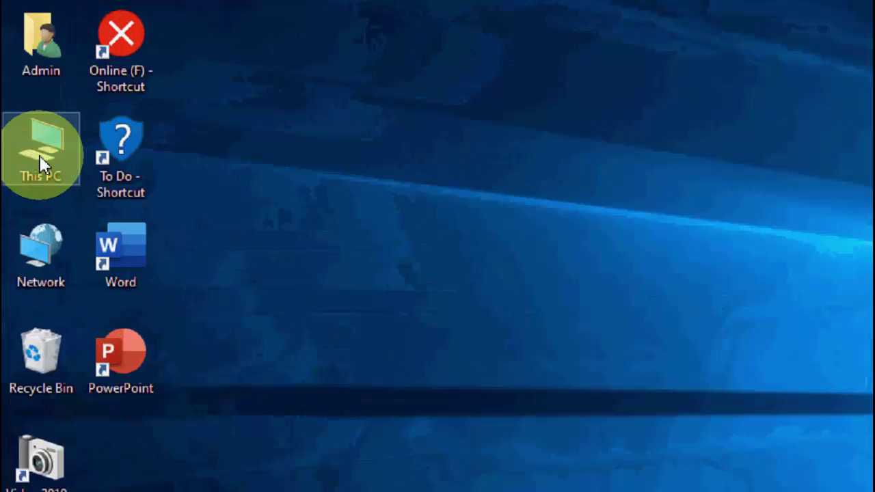
pyautogui.rightClick(26, 89)
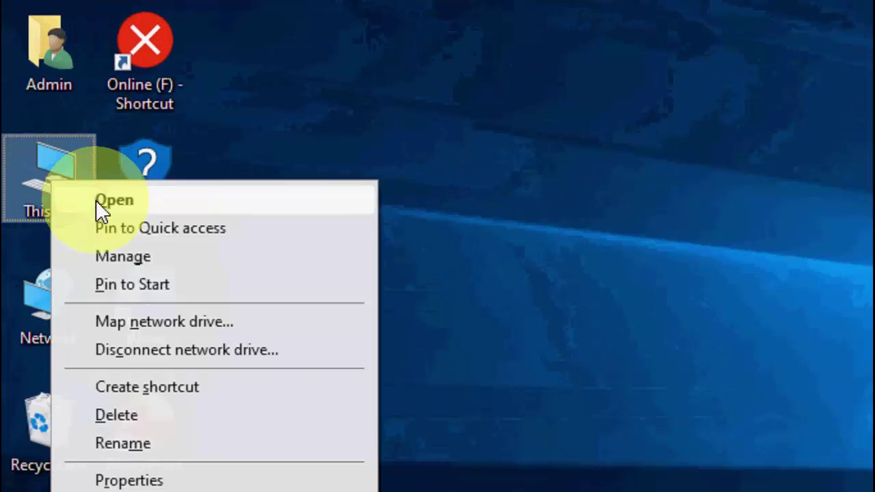
pyautogui.click(215, 256)
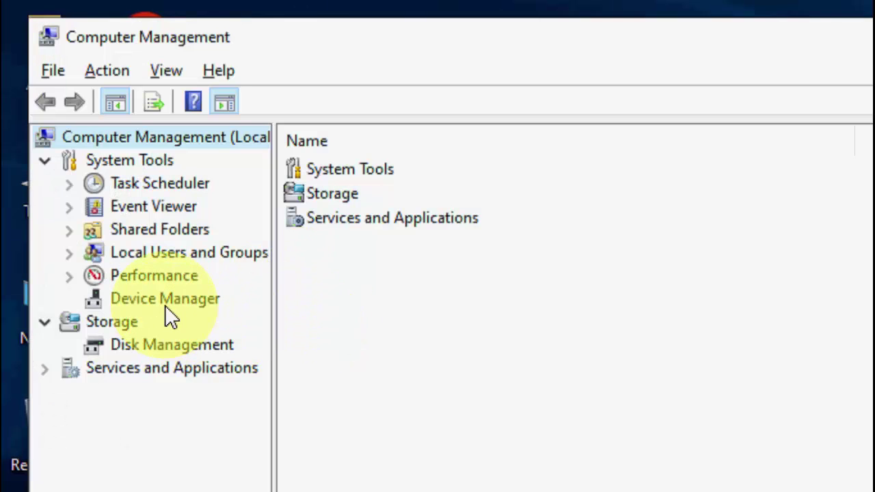
pyautogui.click(164, 301)
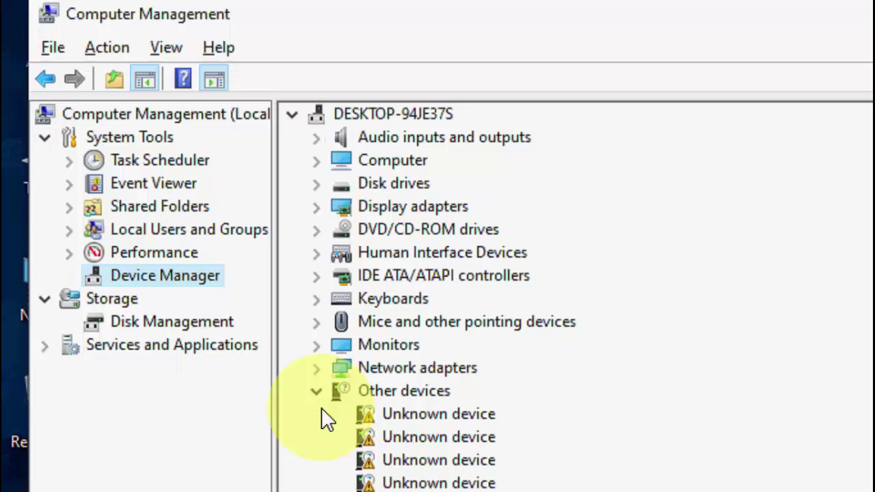
pyautogui.click(317, 386)
pyautogui.click(317, 364)
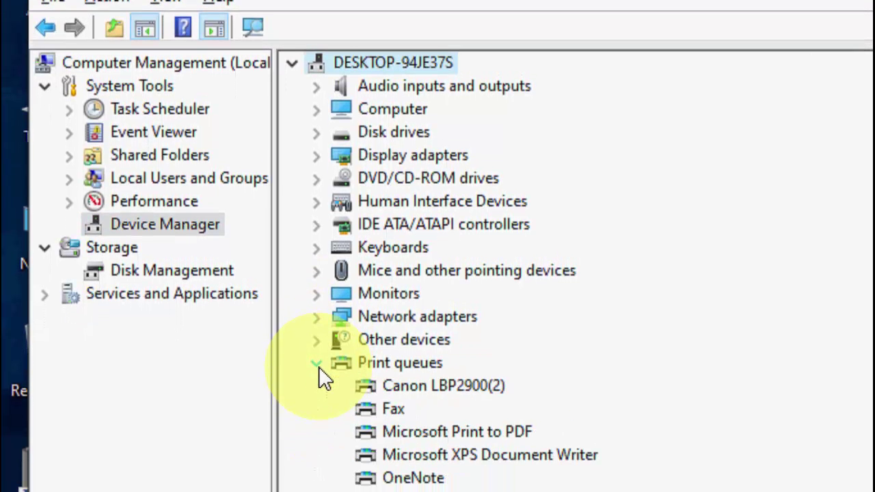
# Update the Canon LBP2900(2) driver by picking Canon LBP2900 from drivers on this computer
pyautogui.rightClick(452, 373)
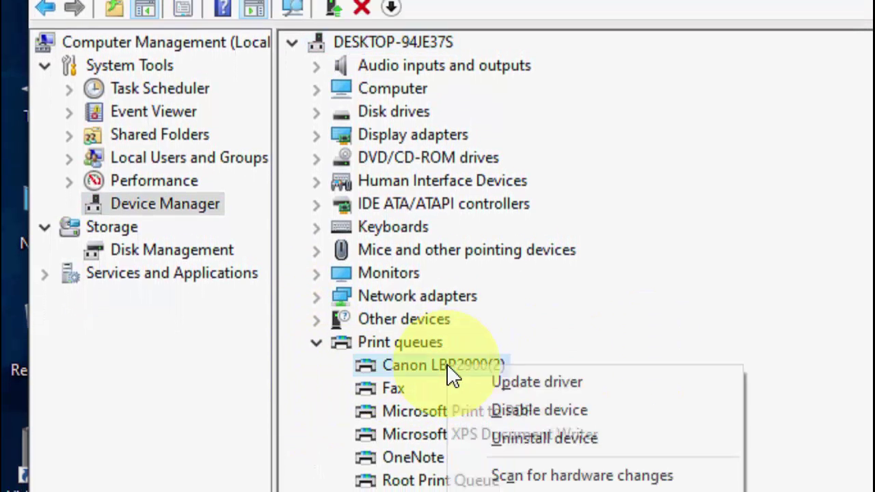
pyautogui.click(563, 372)
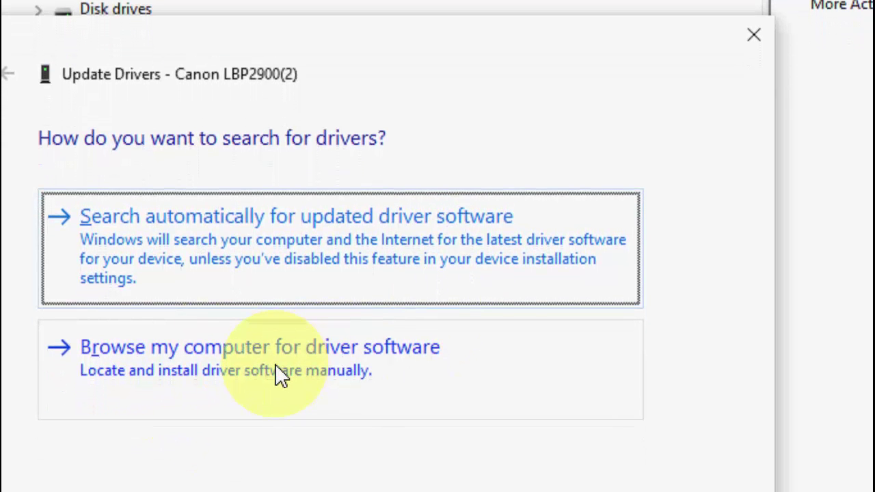
pyautogui.click(280, 375)
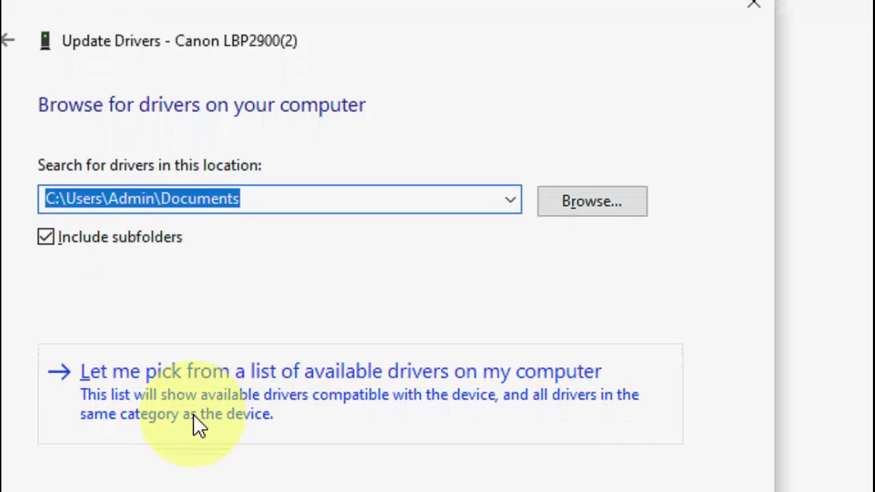
pyautogui.click(250, 365)
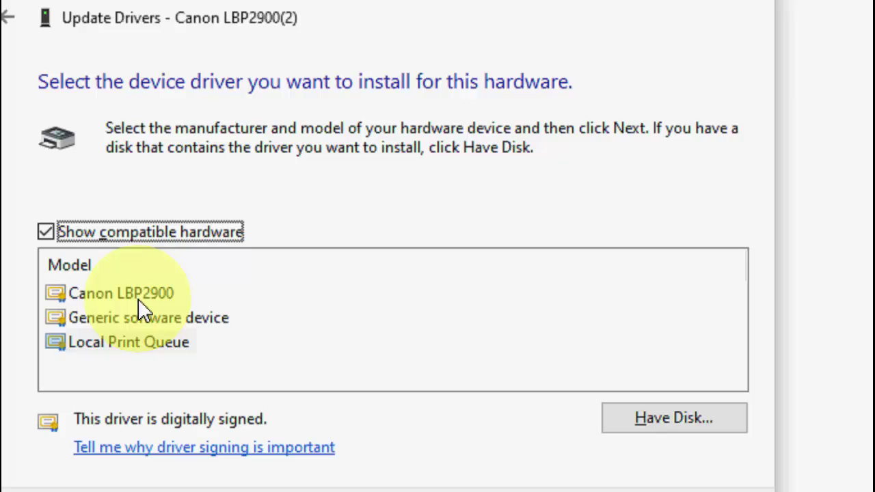
pyautogui.click(134, 298)
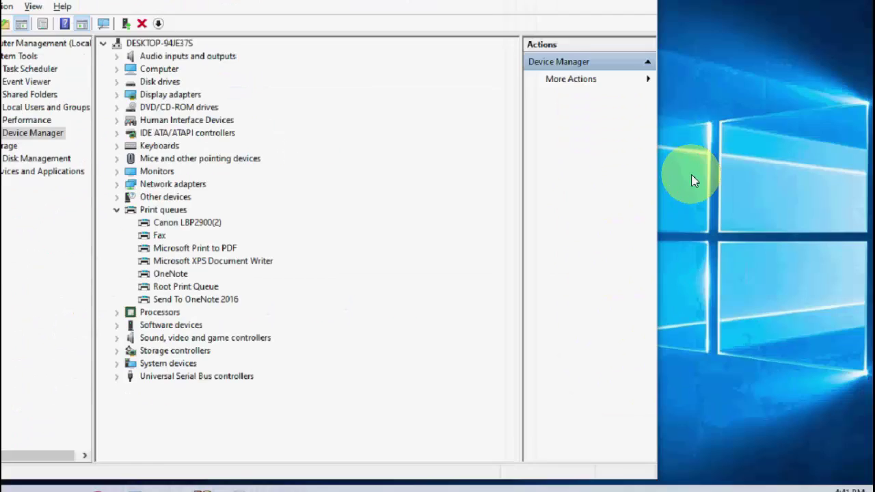
# Close Computer Management, refresh the desktop, and go to Settings' Update & Security Troubleshoot page
pyautogui.click(633, 17)
pyautogui.rightClick(362, 85)
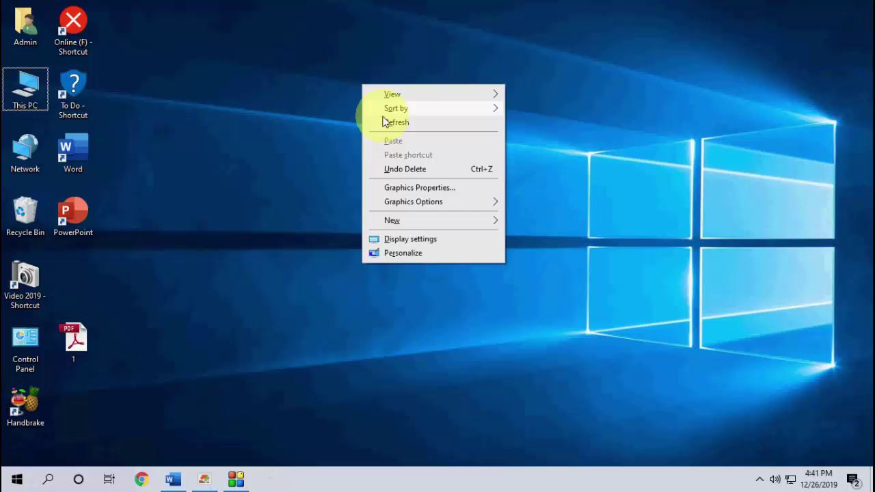
pyautogui.click(384, 122)
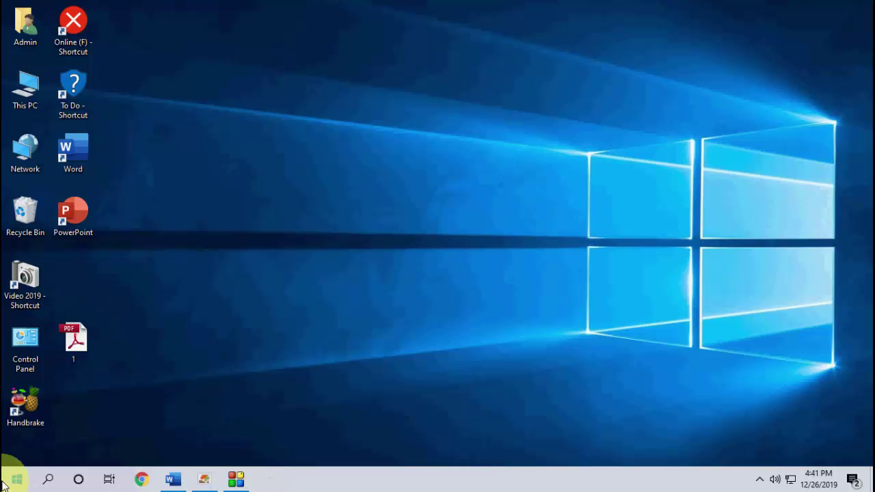
pyautogui.click(26, 482)
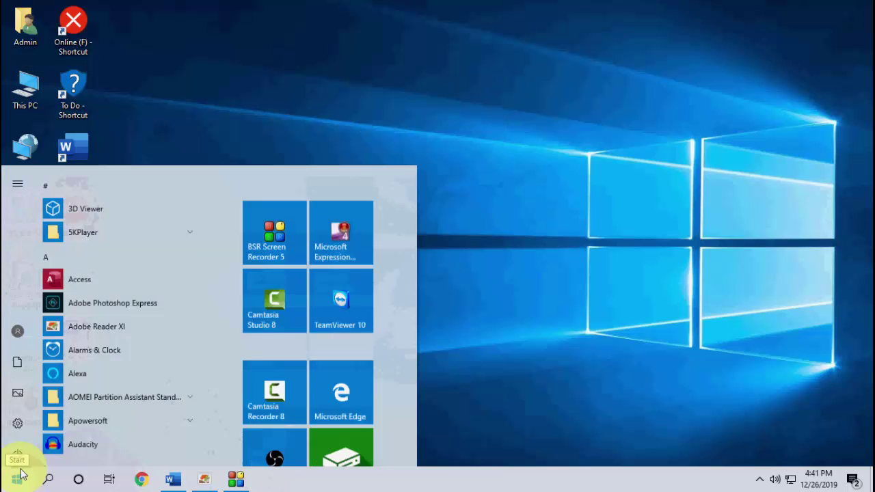
pyautogui.click(20, 418)
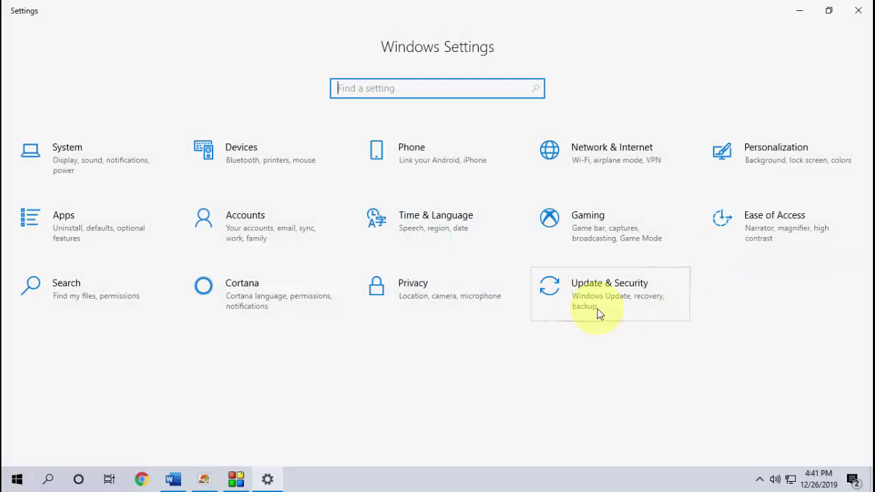
pyautogui.click(630, 307)
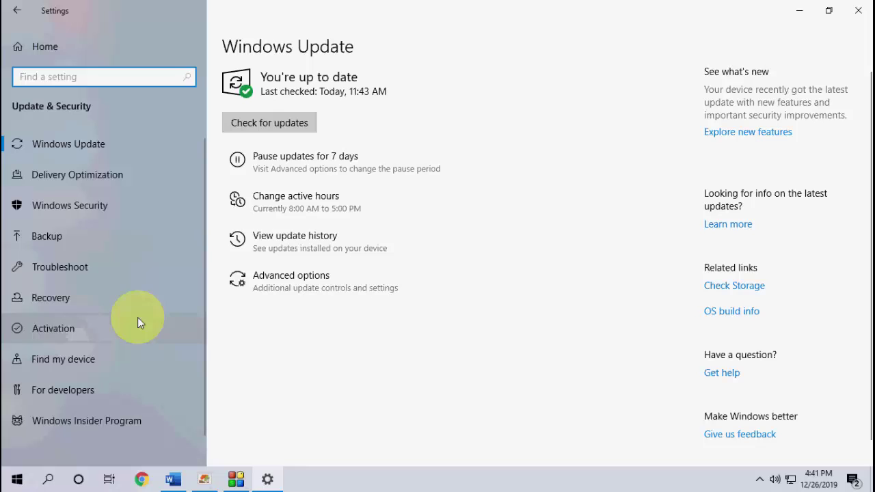
pyautogui.click(63, 277)
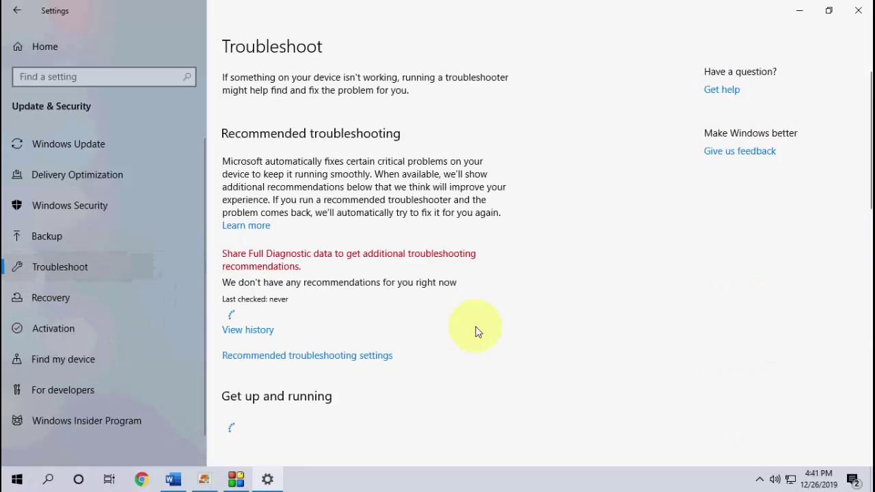
# Run the Printer troubleshooter, then close it and Settings
pyautogui.scroll(-2, 477, 331)
pyautogui.scroll(-2, 476, 331)
pyautogui.scroll(-2, 475, 331)
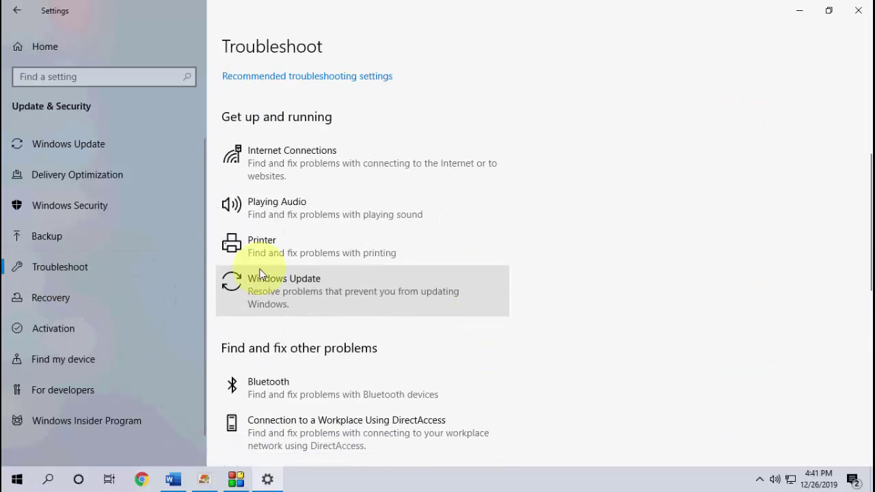
pyautogui.click(293, 253)
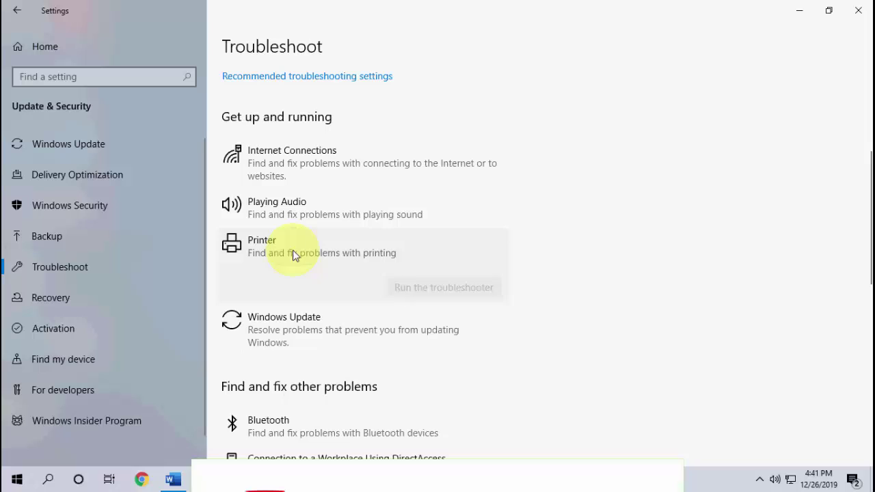
pyautogui.click(429, 287)
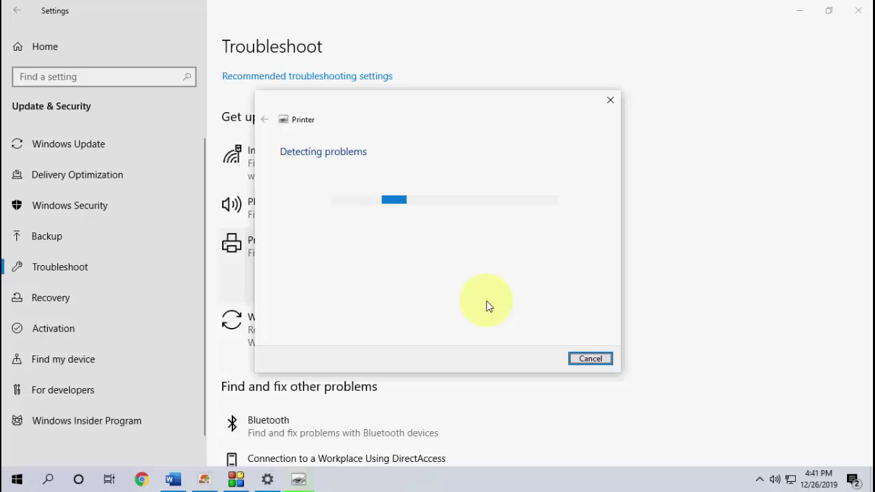
pyautogui.click(578, 357)
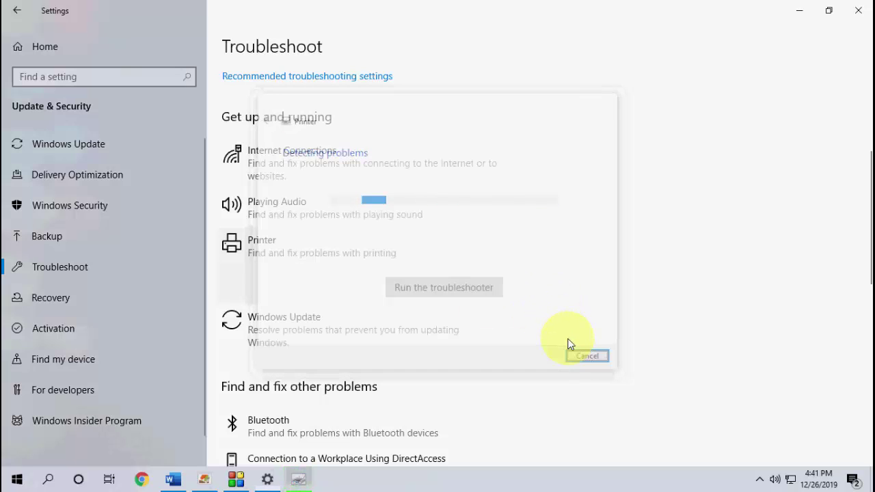
pyautogui.click(858, 10)
pyautogui.rightClick(523, 61)
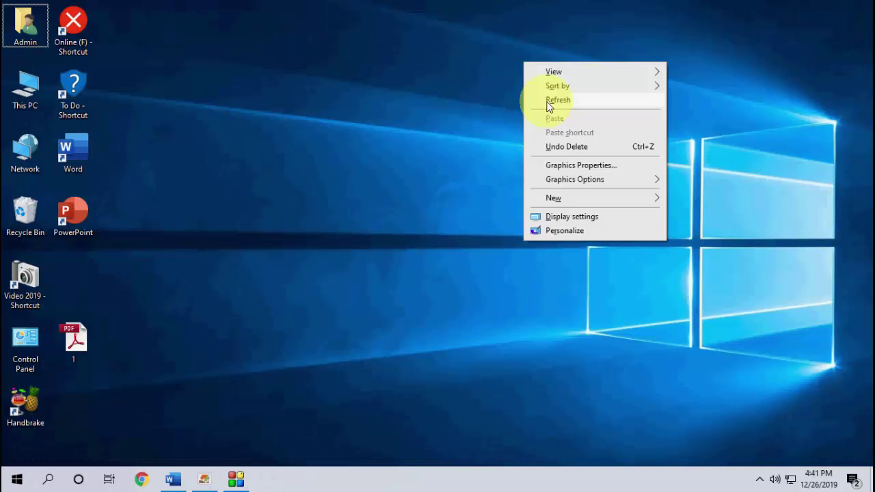
pyautogui.click(546, 101)
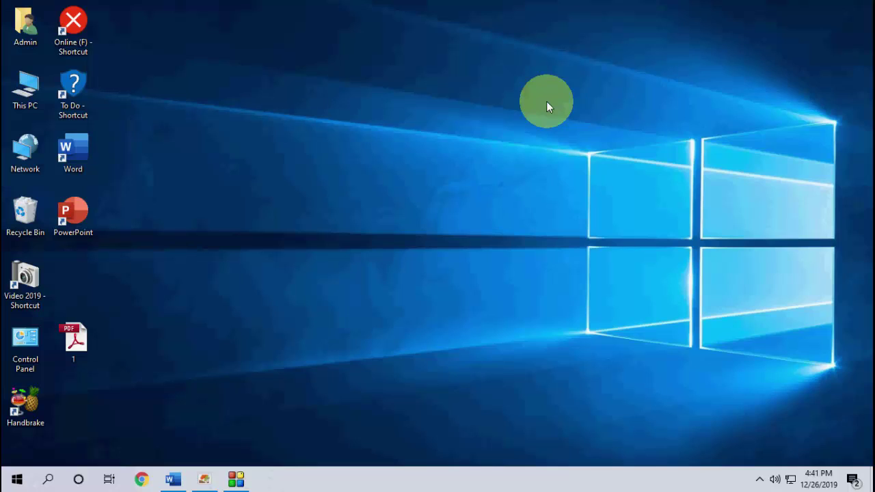